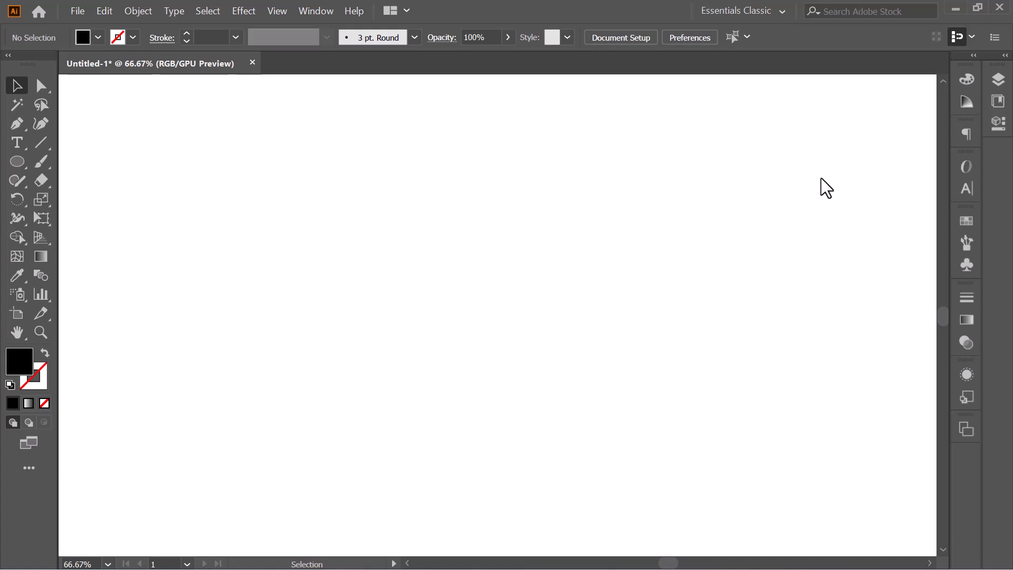
- Draw a solid black circle in the middle of the canvas with the Ellipse tool
click(17, 162)
drag(452, 265, 520, 364)
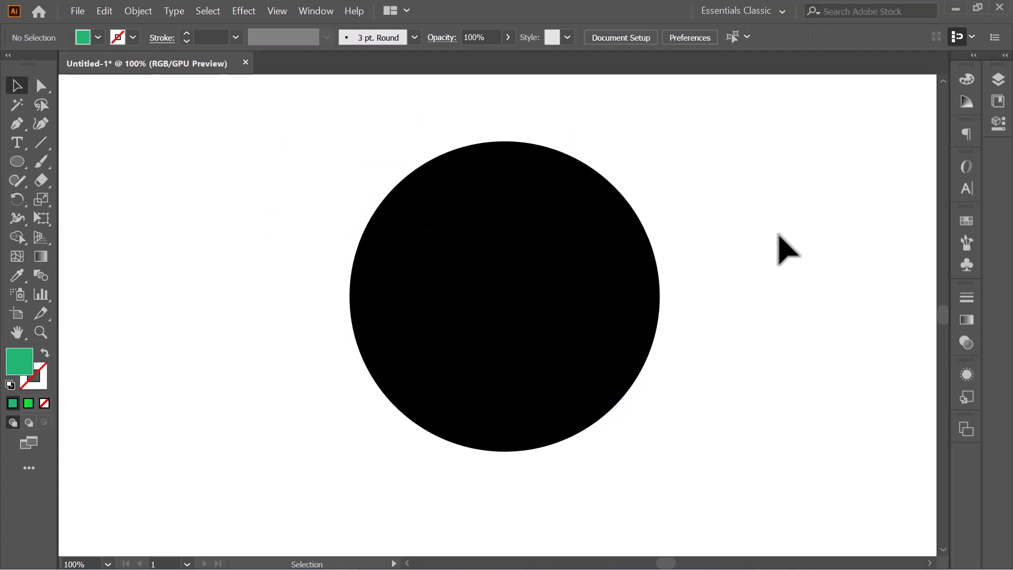
- Draw a closed wavy green shape across the black circle with the Pen tool, letting its left end extend past the circle's edge
click(15, 125)
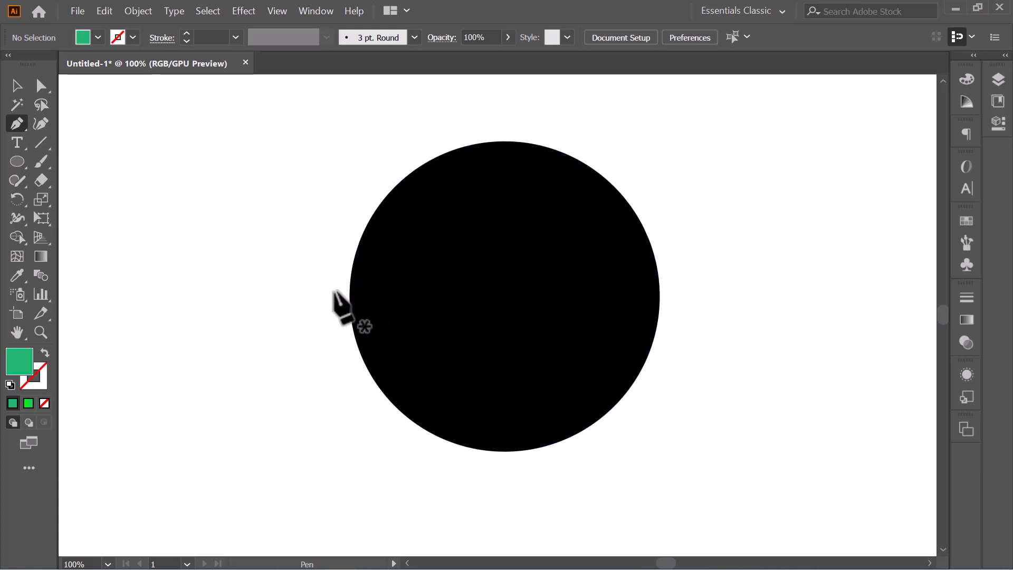
click(350, 282)
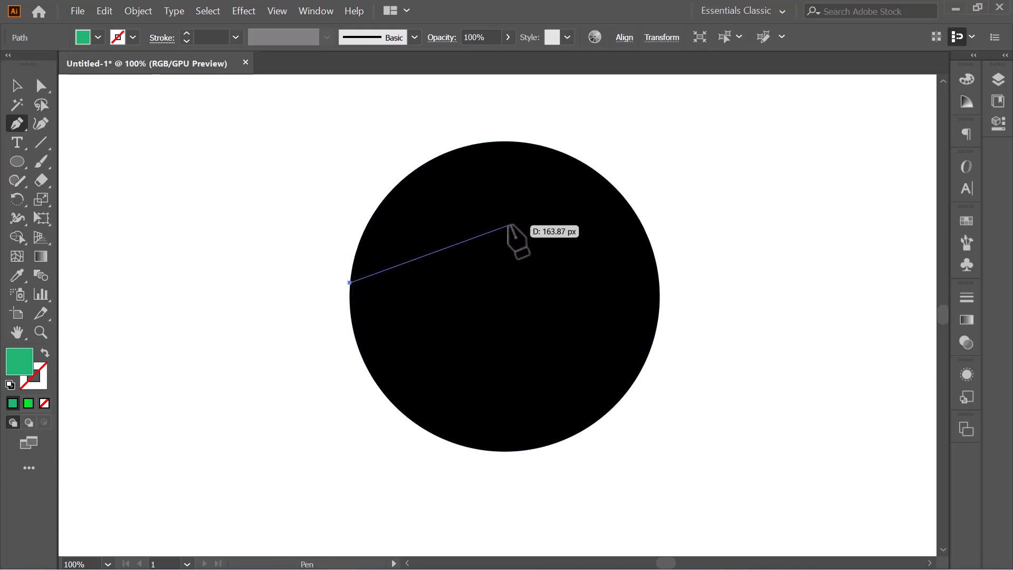
drag(491, 236, 590, 295)
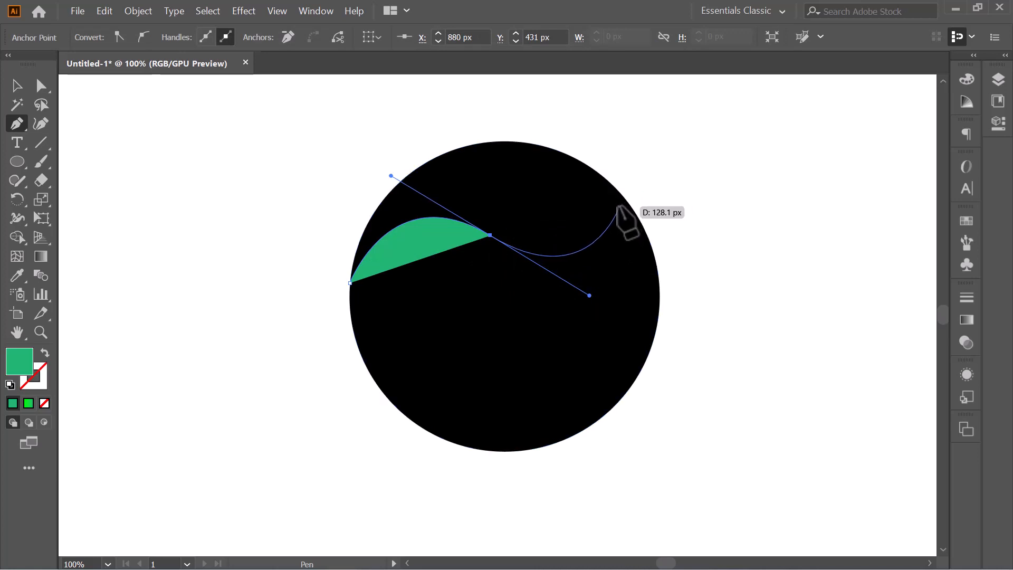
click(619, 206)
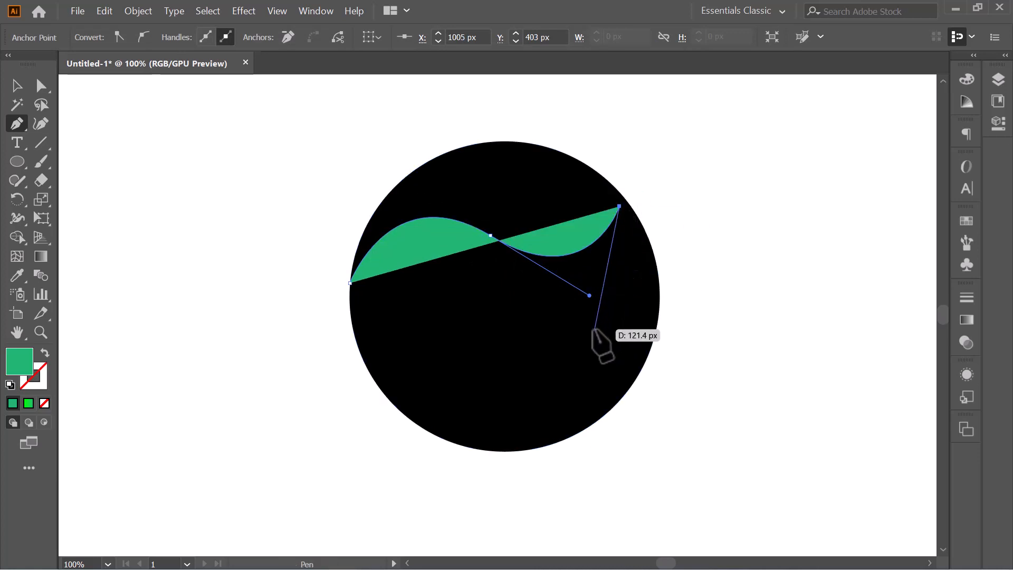
drag(585, 341, 507, 432)
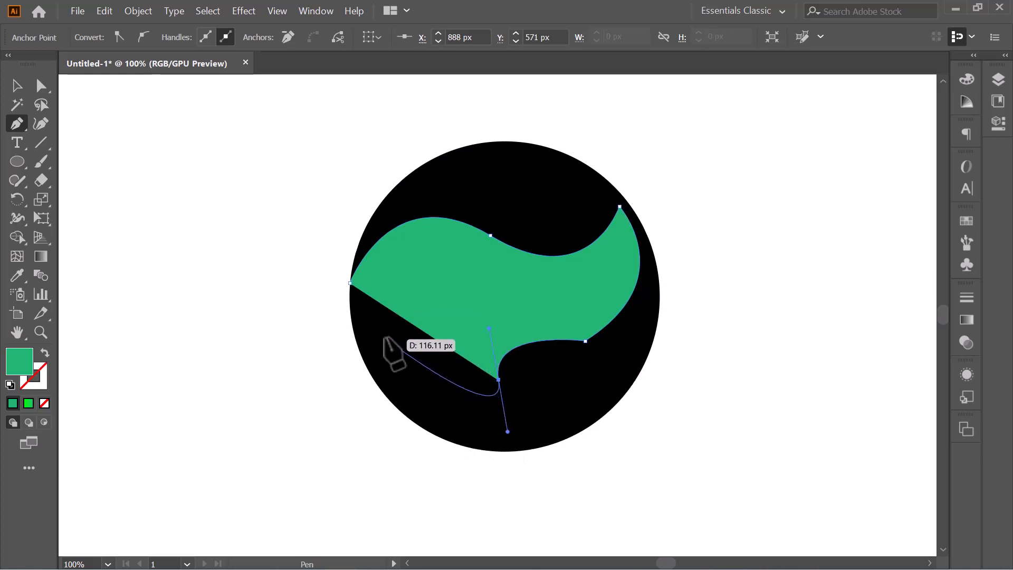
drag(410, 336, 404, 290)
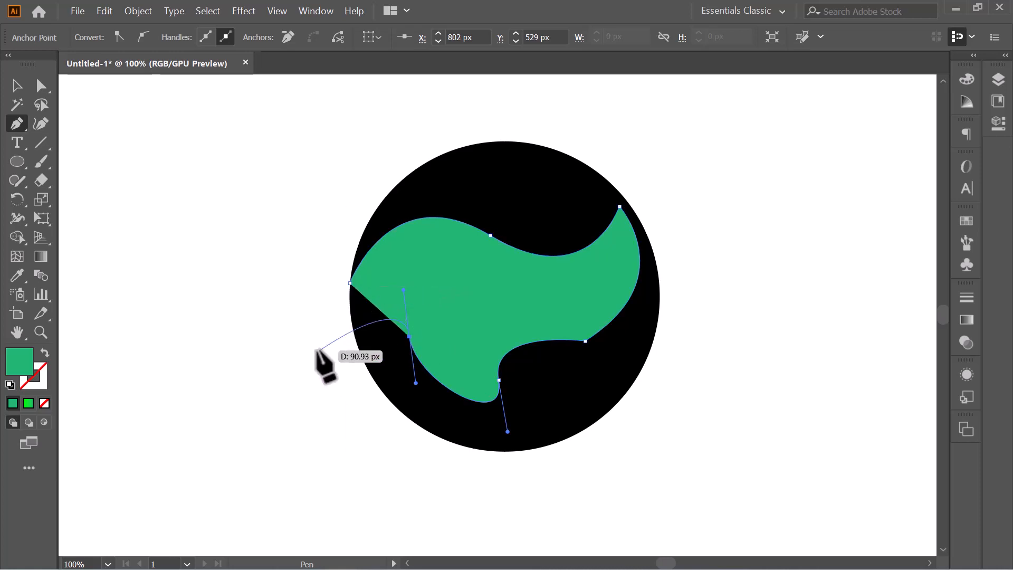
drag(315, 348, 304, 316)
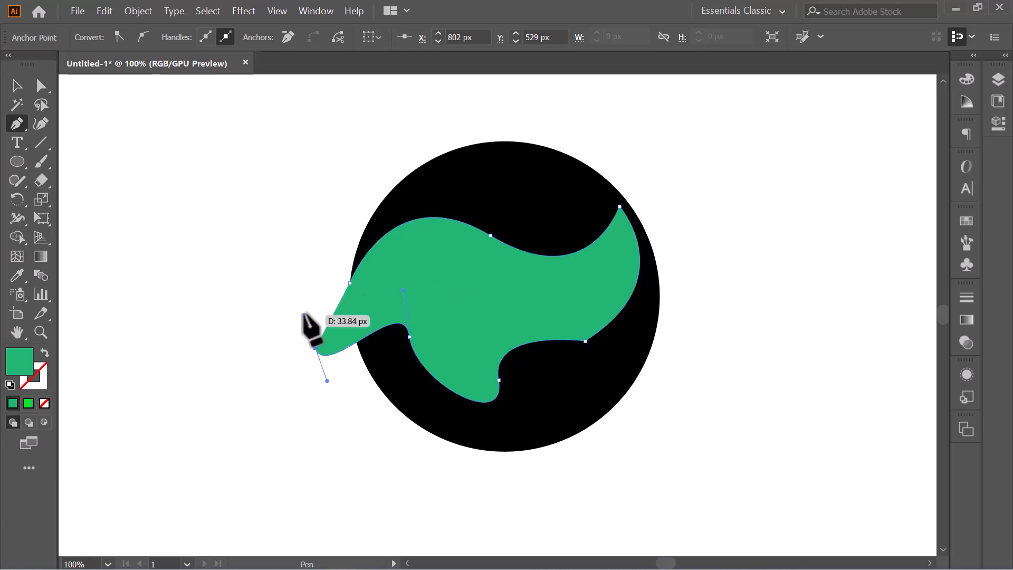
click(350, 283)
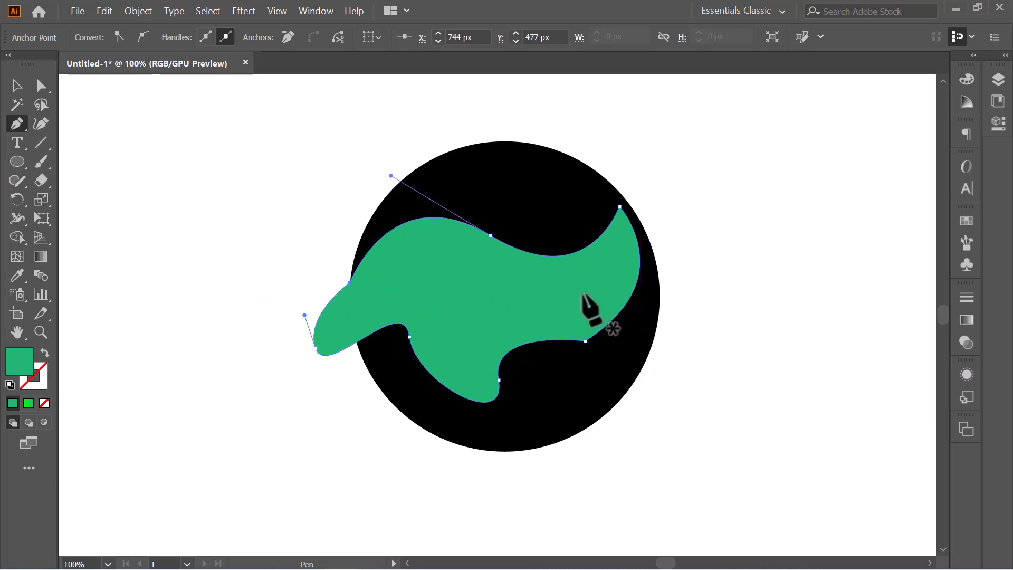
click(17, 87)
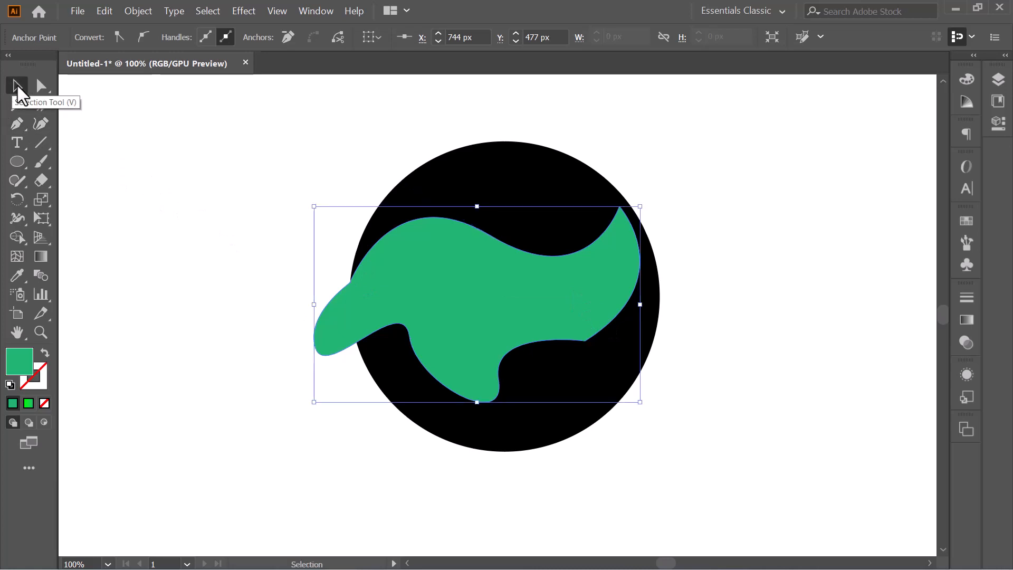
click(199, 186)
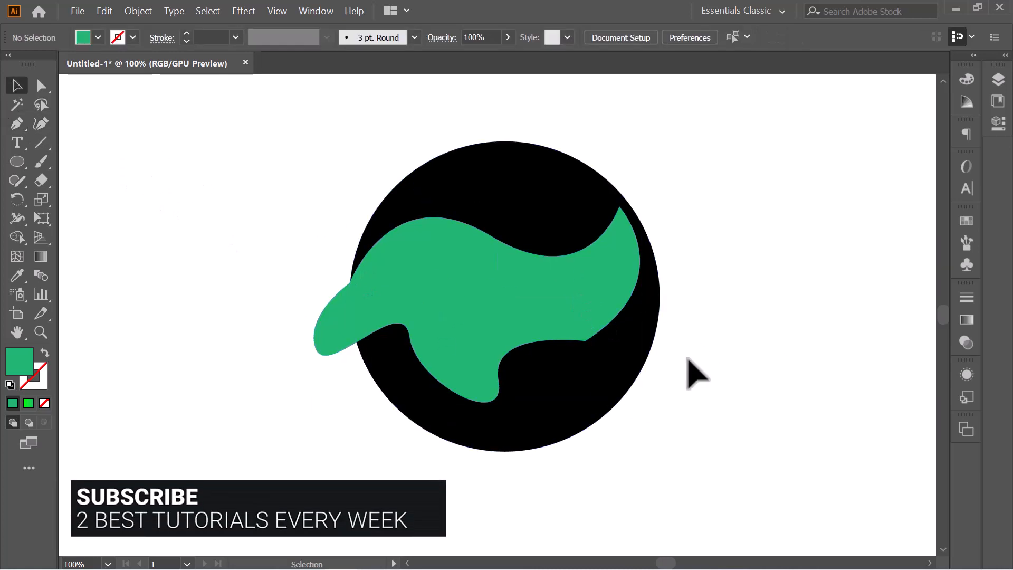
- Round the sharp lower-right corner of the green wavy shape into a smooth curve
click(584, 338)
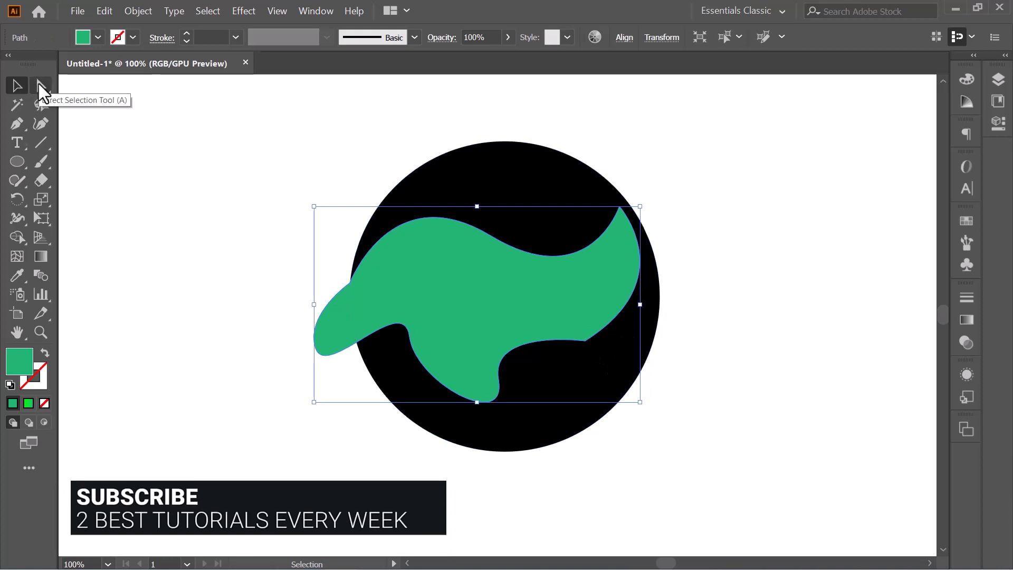
click(39, 83)
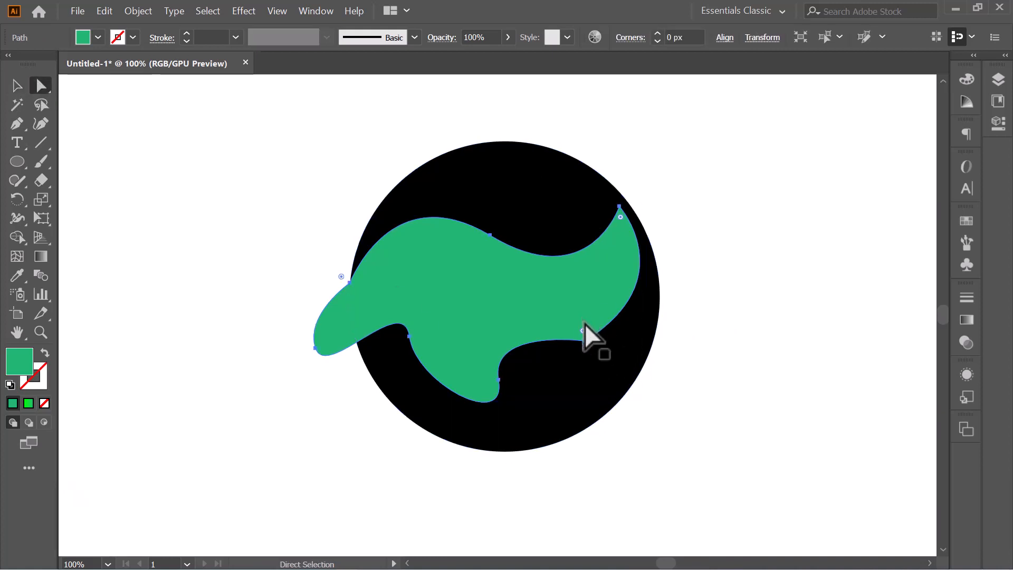
drag(585, 331, 584, 293)
key(v)
click(248, 172)
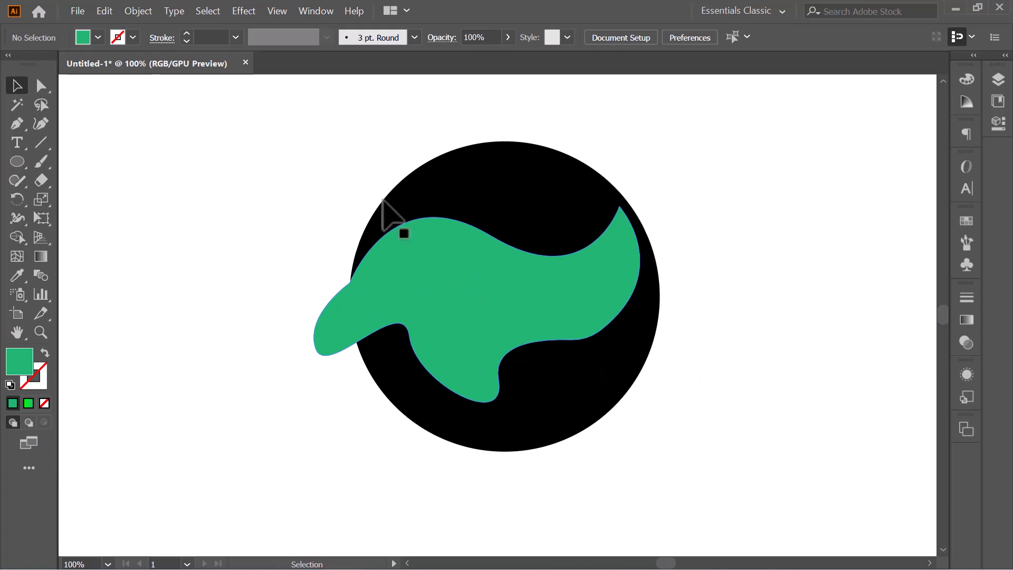
- Remove the part of the green shape protruding beyond the circle's left edge with the Shape Builder tool
drag(330, 161, 706, 469)
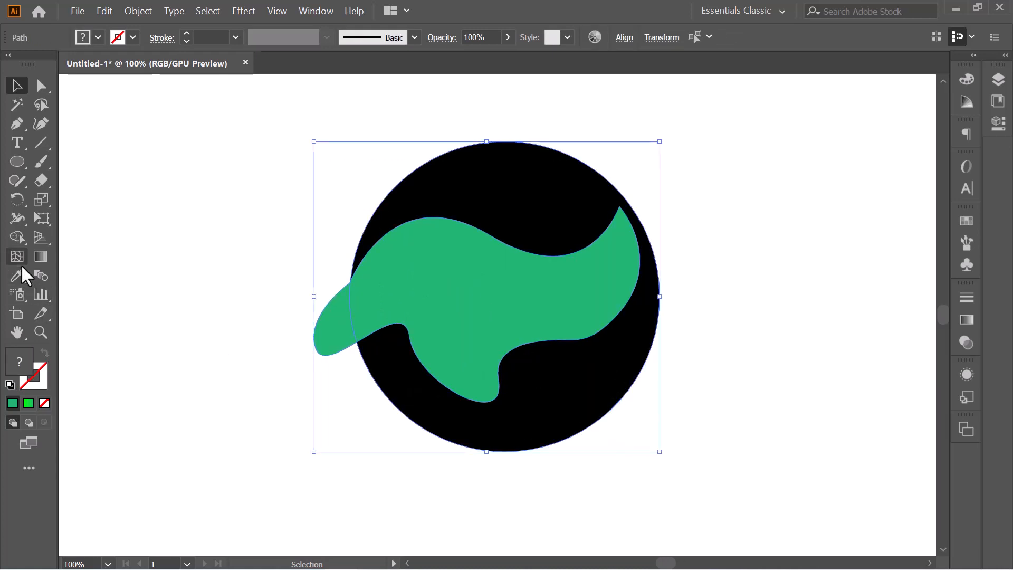
click(20, 235)
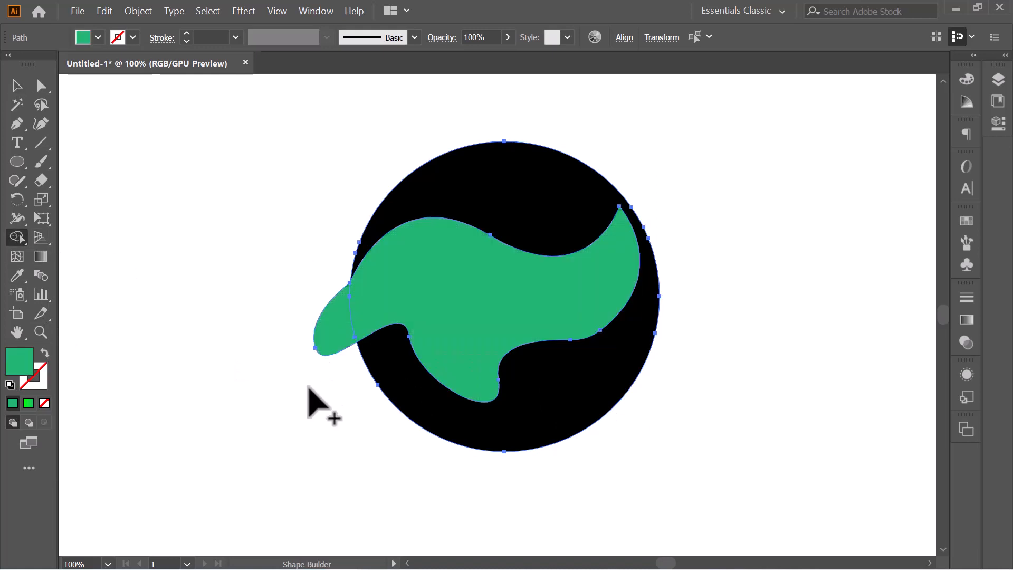
drag(321, 287, 328, 382)
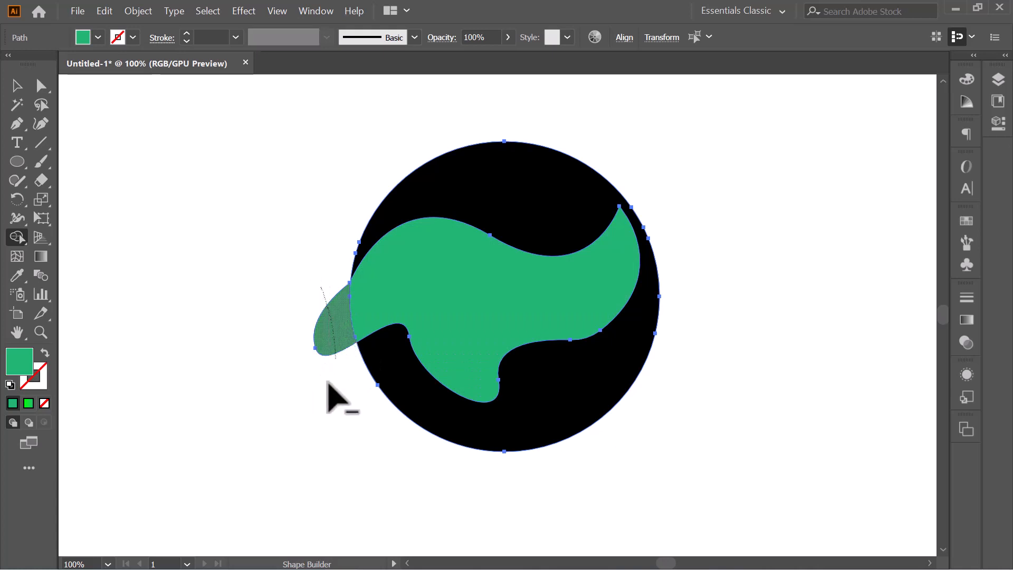
drag(317, 332, 340, 385)
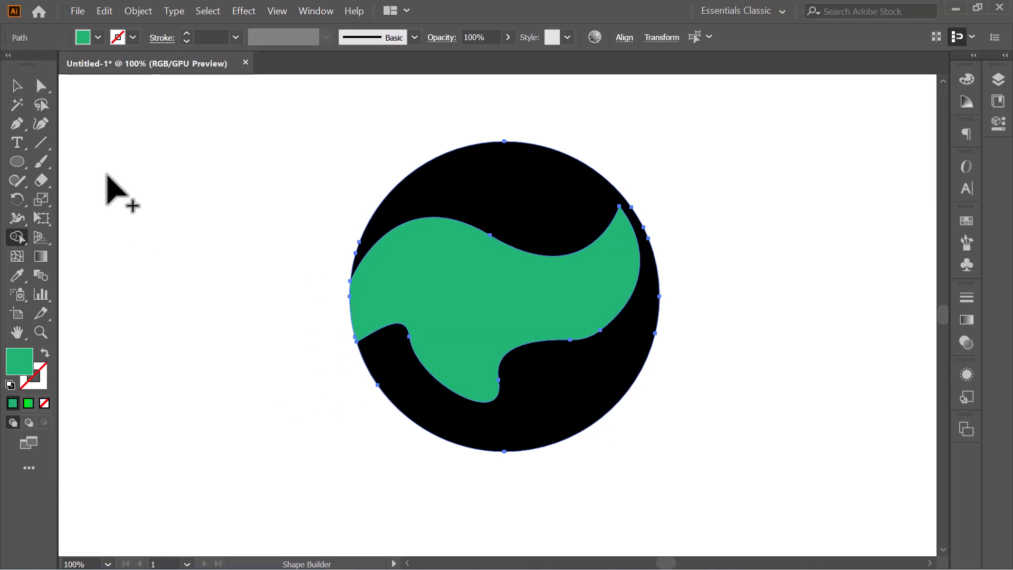
click(21, 86)
click(265, 254)
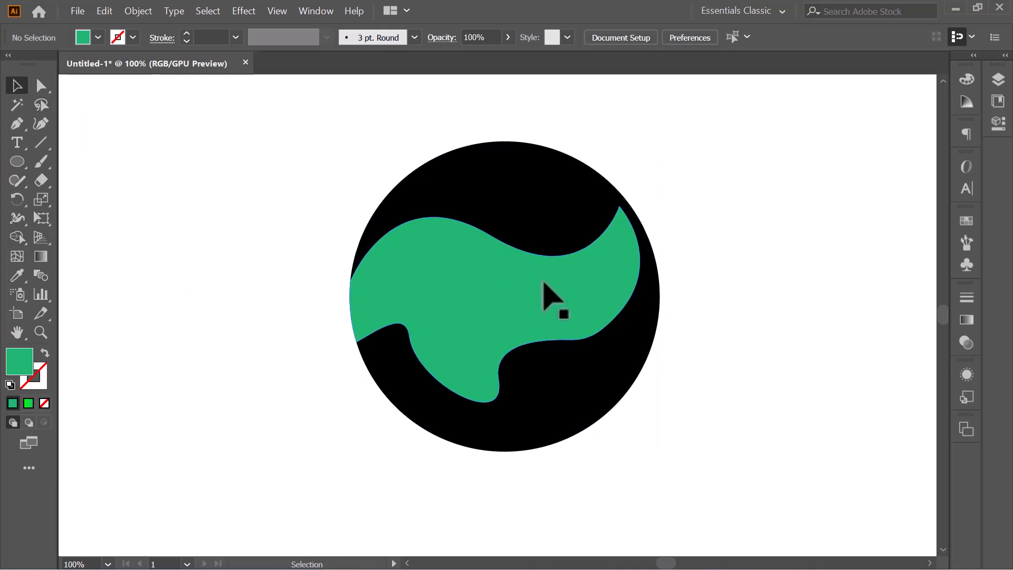
- Enlarge the green shape slightly about its centre and shift it a little to the right over the circle
click(465, 300)
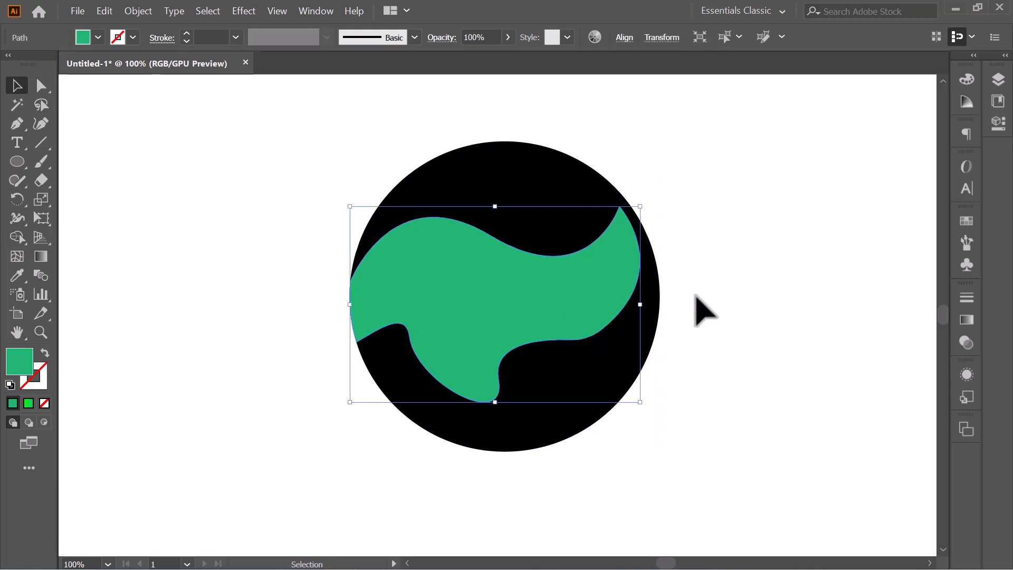
mouse_move(643, 305)
mouse_down()
mouse_move(667, 299)
mouse_move(652, 304)
mouse_up()
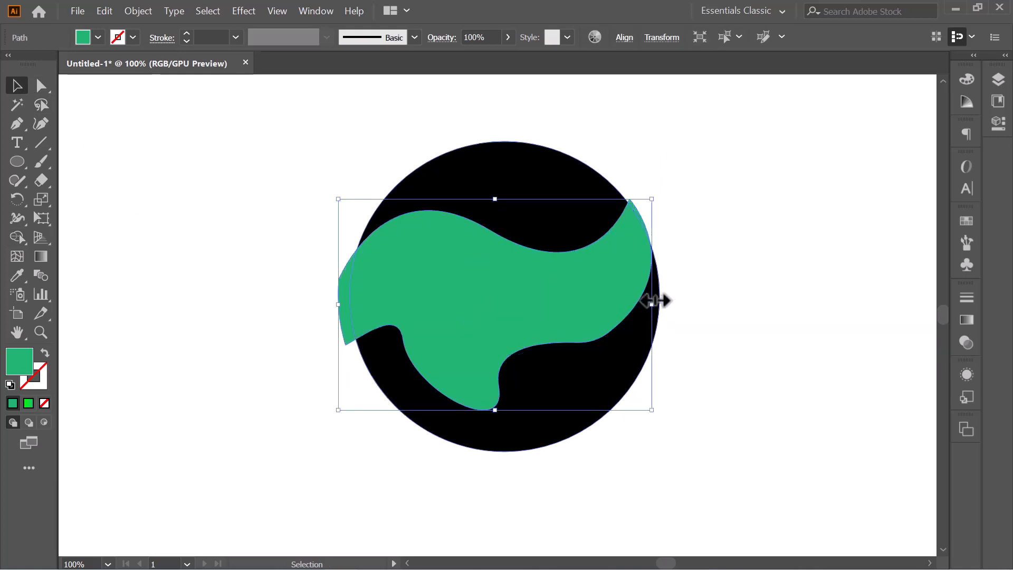
drag(546, 300, 552, 299)
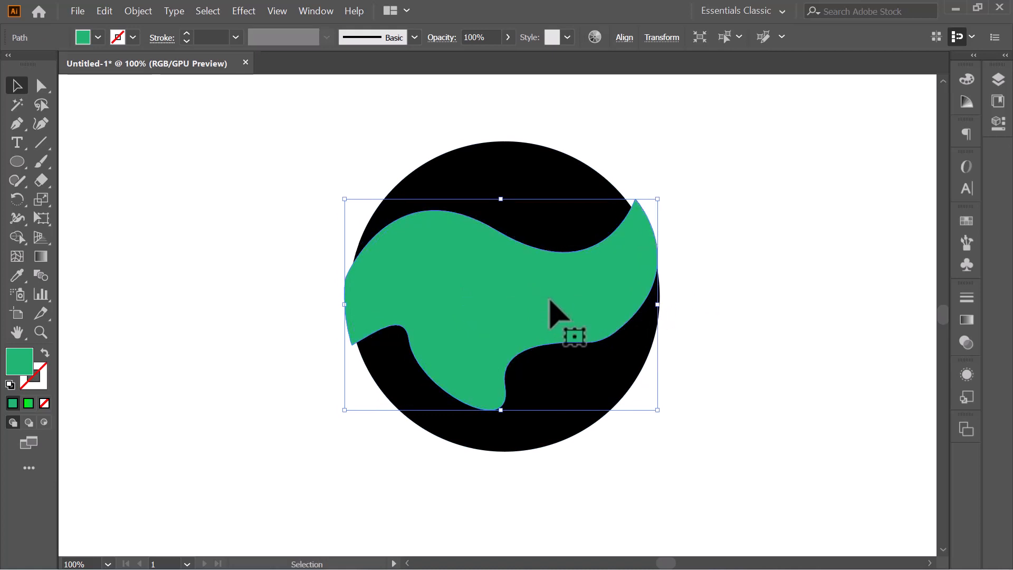
click(719, 249)
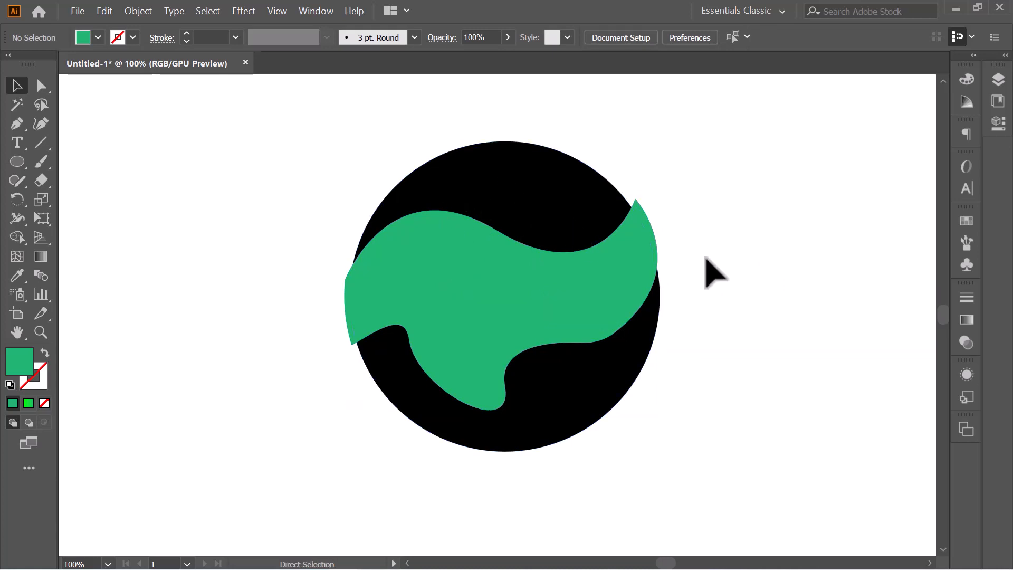
- Round the two left-end corners of the green shape, giving the upper one a radius of about 62 px
key(ctrl+equal)
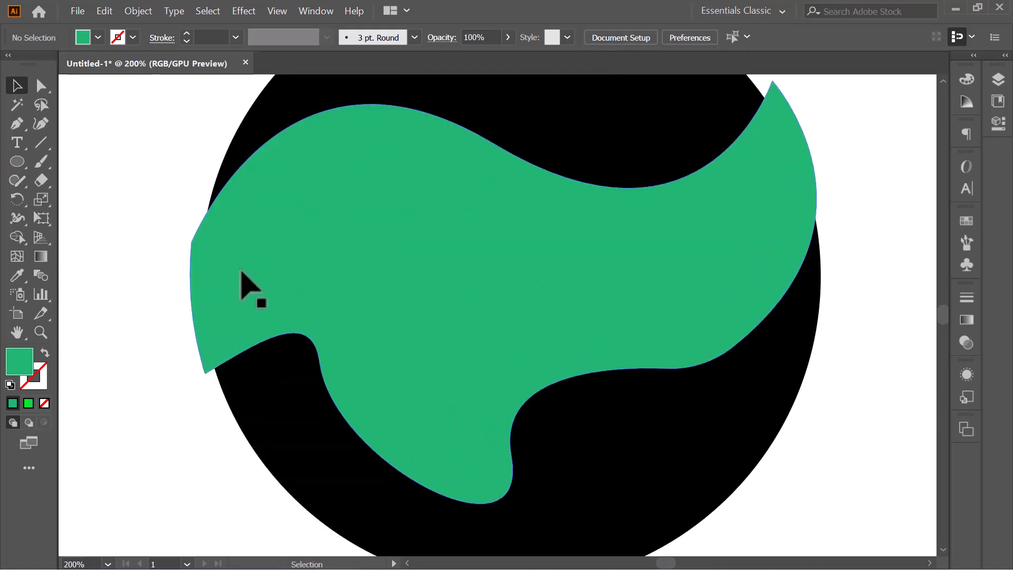
click(235, 289)
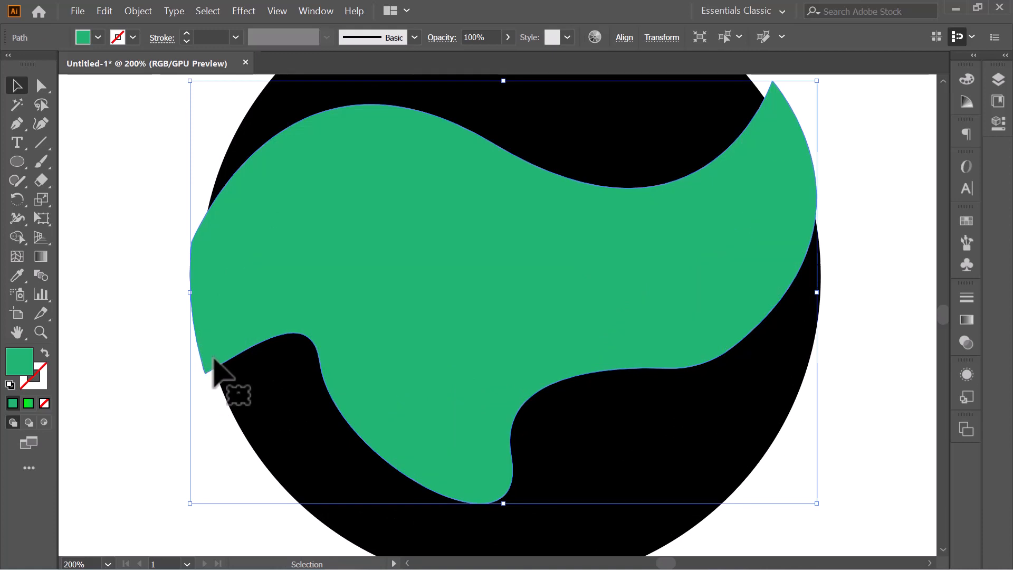
click(46, 85)
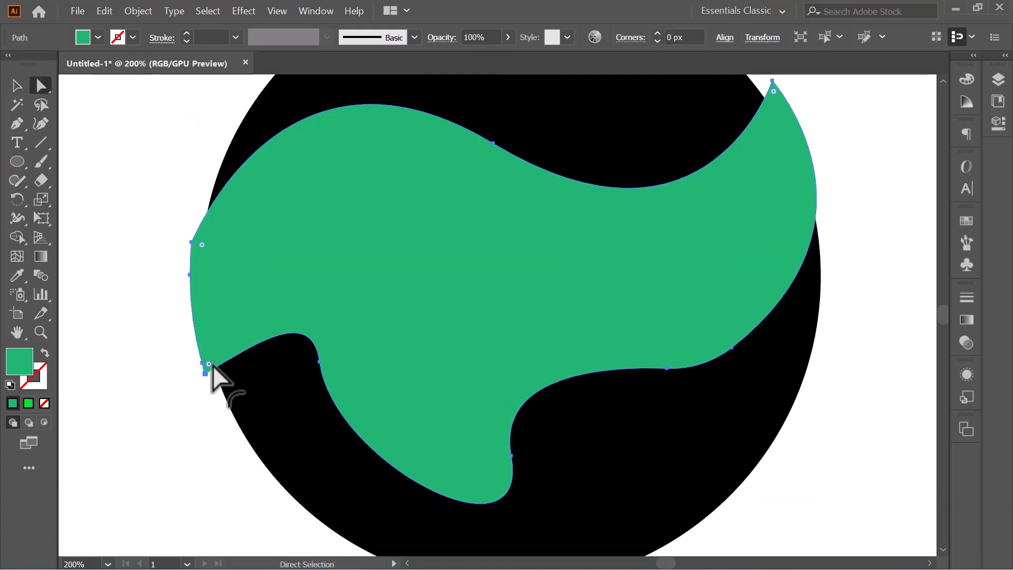
drag(219, 373, 422, 273)
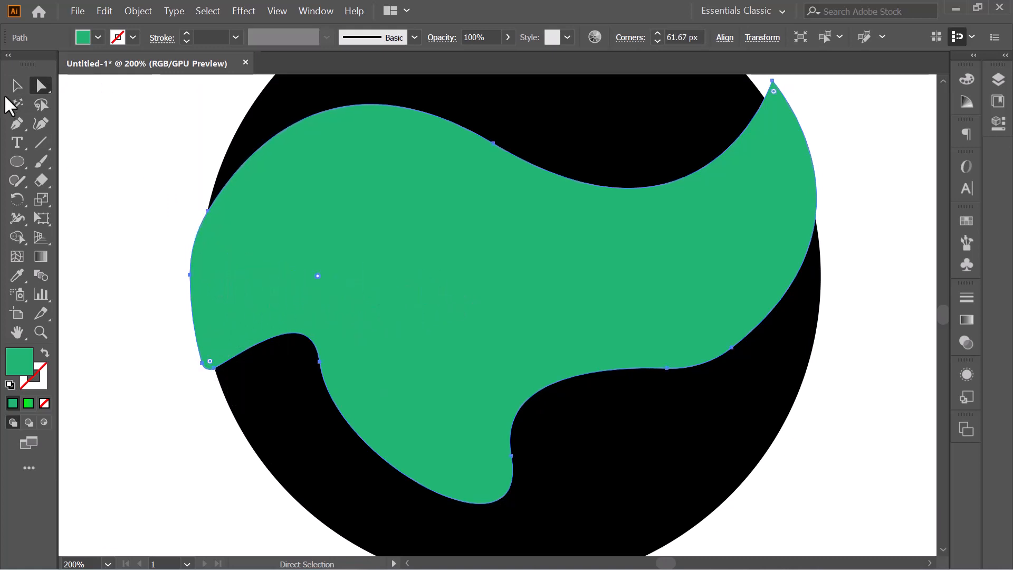
click(16, 86)
click(141, 190)
key(ctrl+minus)
key(ctrl+minus)
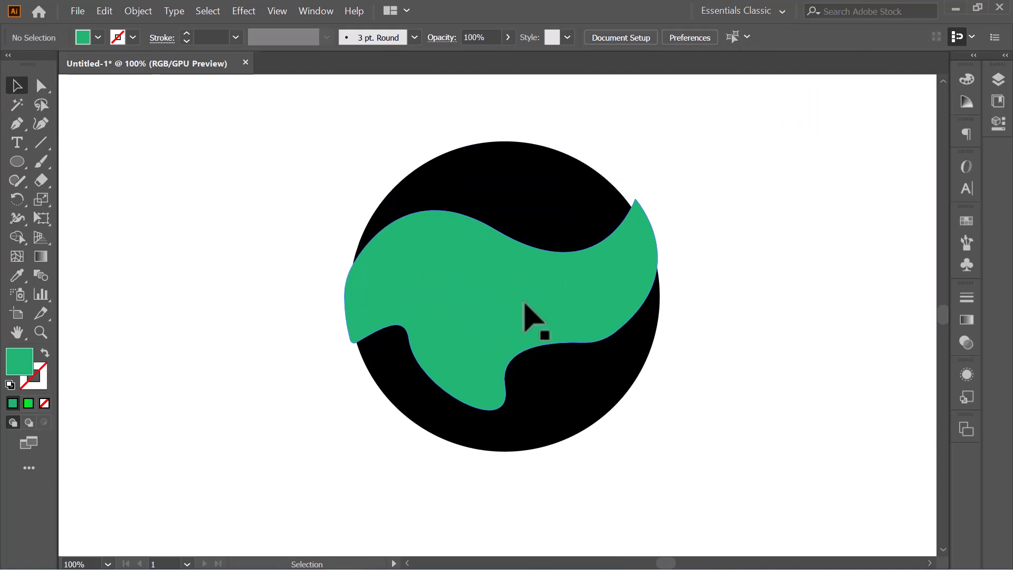
- Fill the wavy shape with a linear gradient running from bright green at the left to teal green at the right
scroll(706, 296, down, 1)
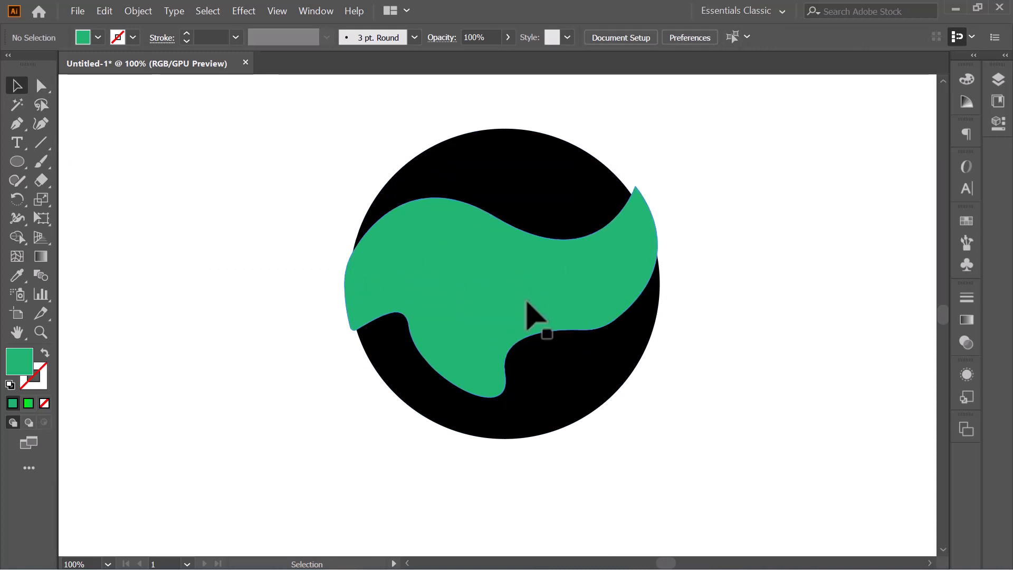
click(508, 291)
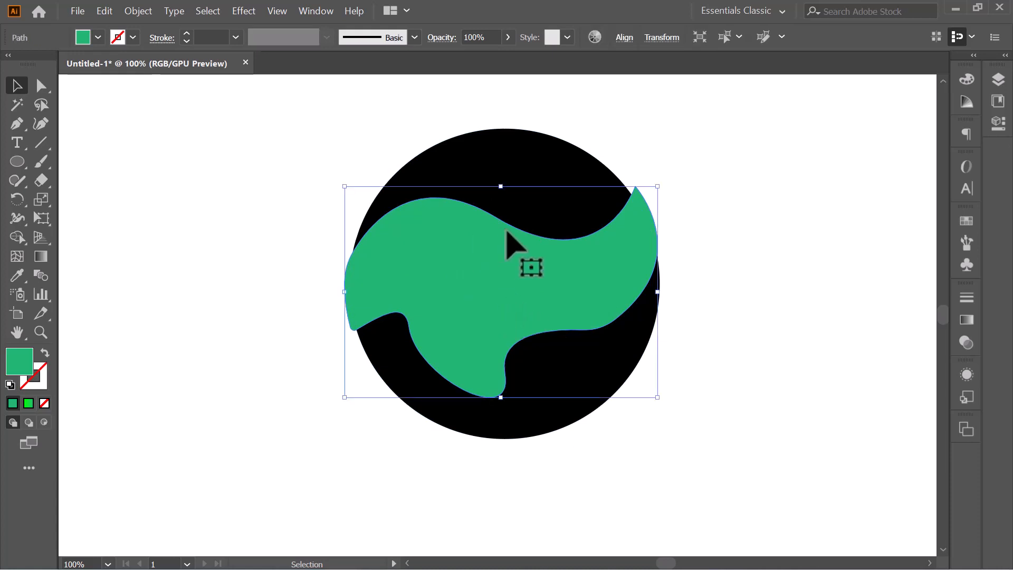
click(83, 34)
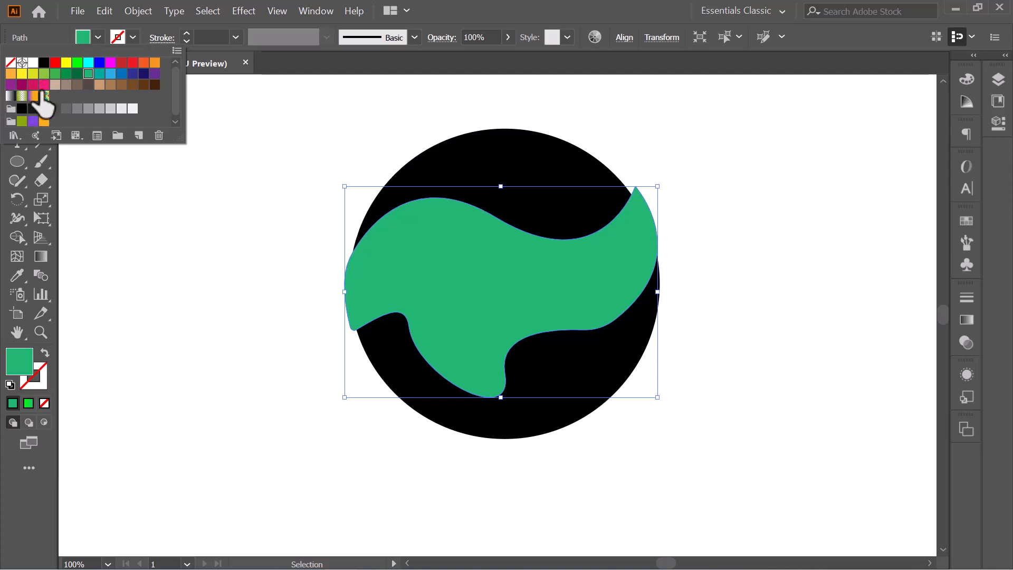
click(83, 36)
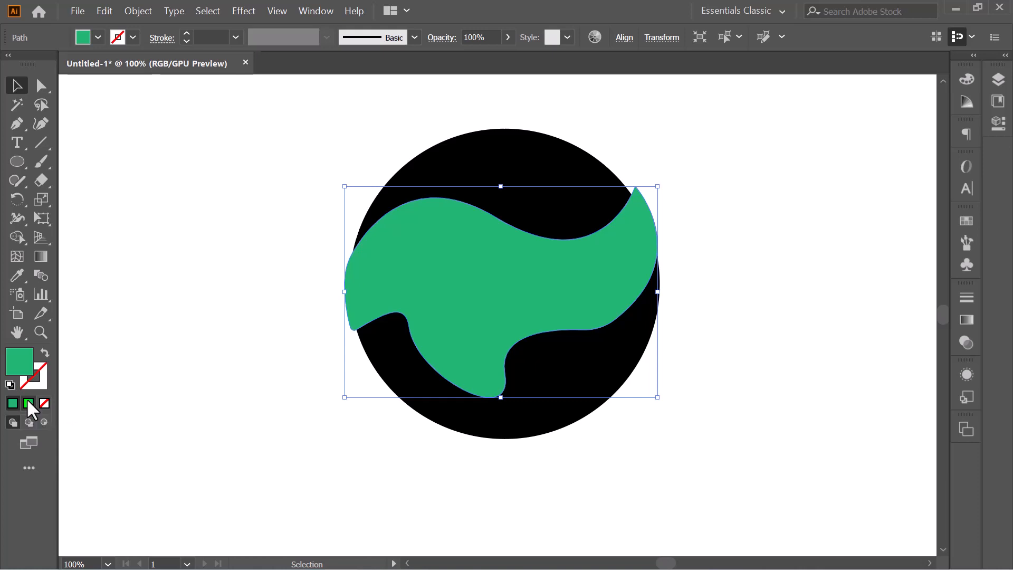
click(28, 399)
click(163, 321)
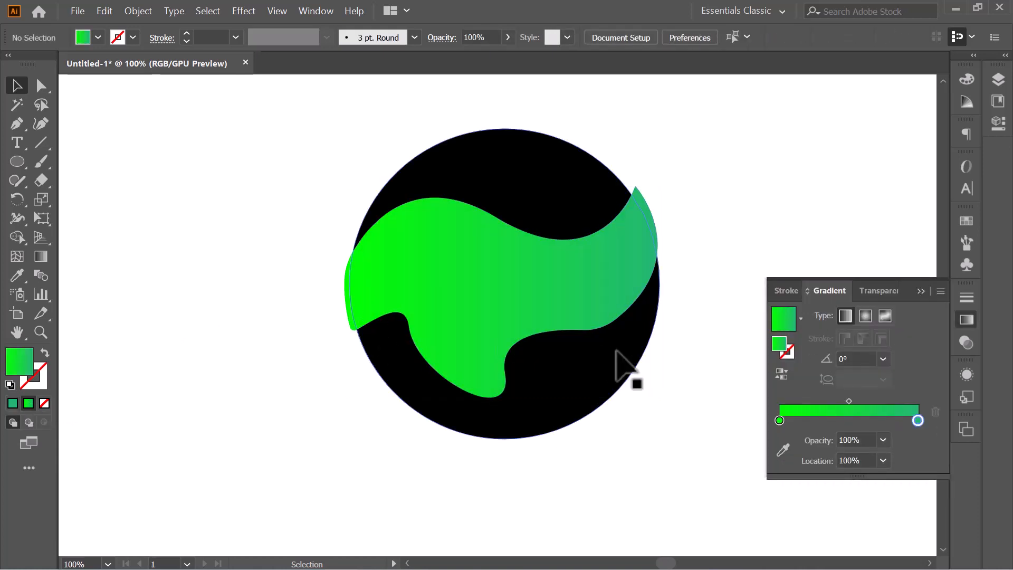